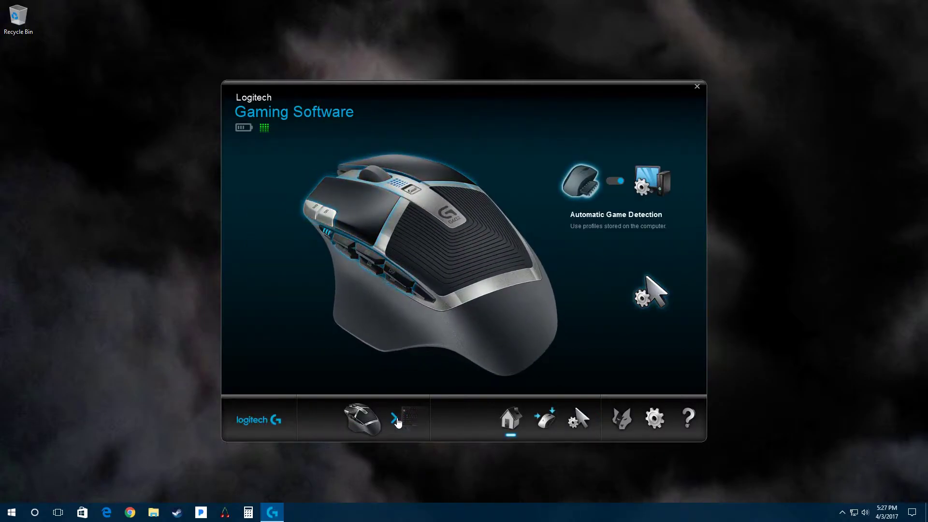
- Switch the displayed device from the G602 mouse to the G910 keyboard
left_click(394, 418)
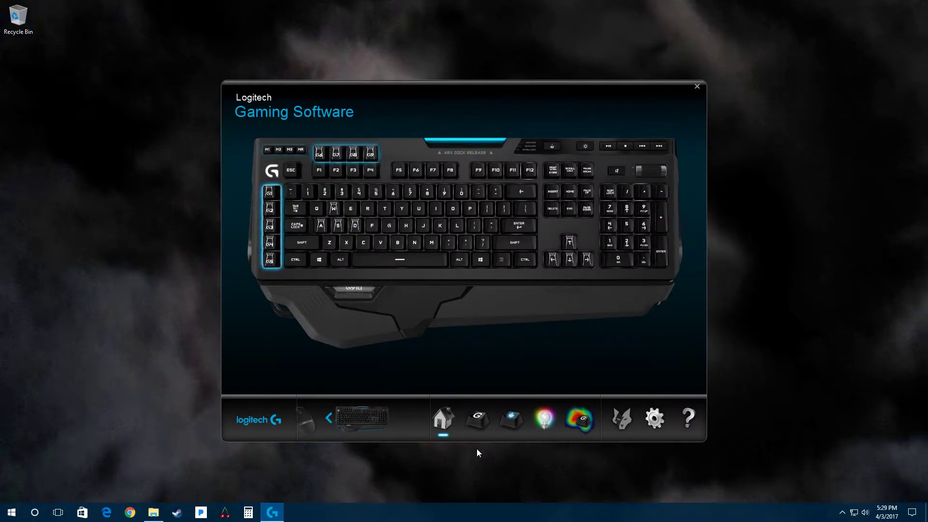
- Assign command '1' from the Commands list to the G1 key
left_click(479, 421)
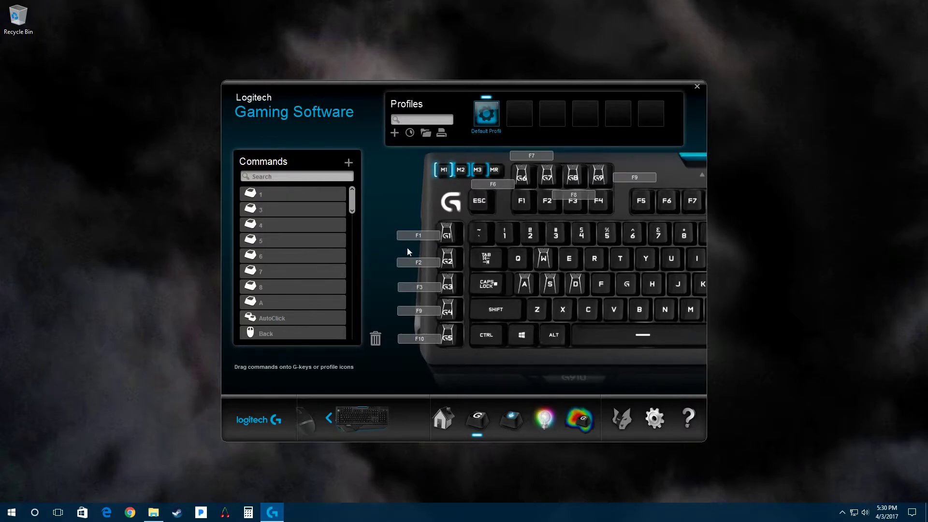
left_click_drag(266, 194, 440, 235)
- In Game Mode, mark the . and / keys as disabled
left_click(512, 423)
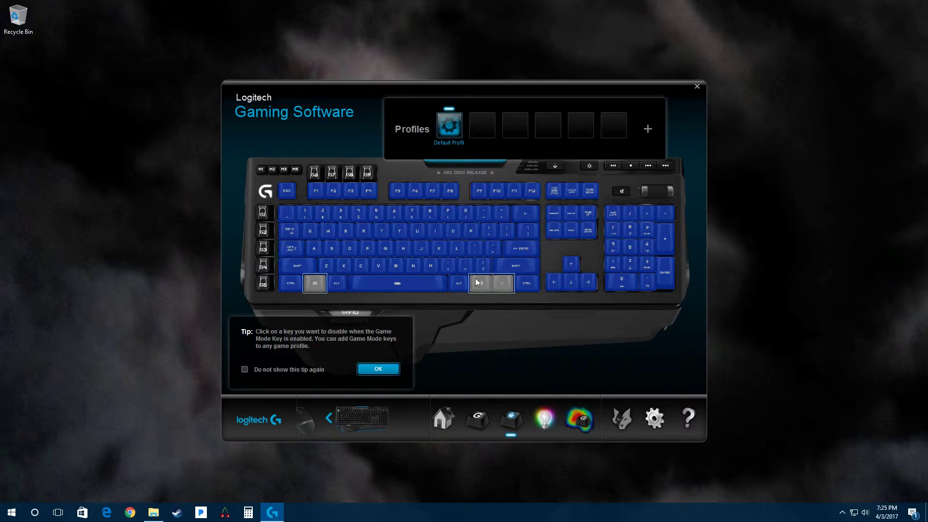
left_click(465, 266)
left_click(483, 265)
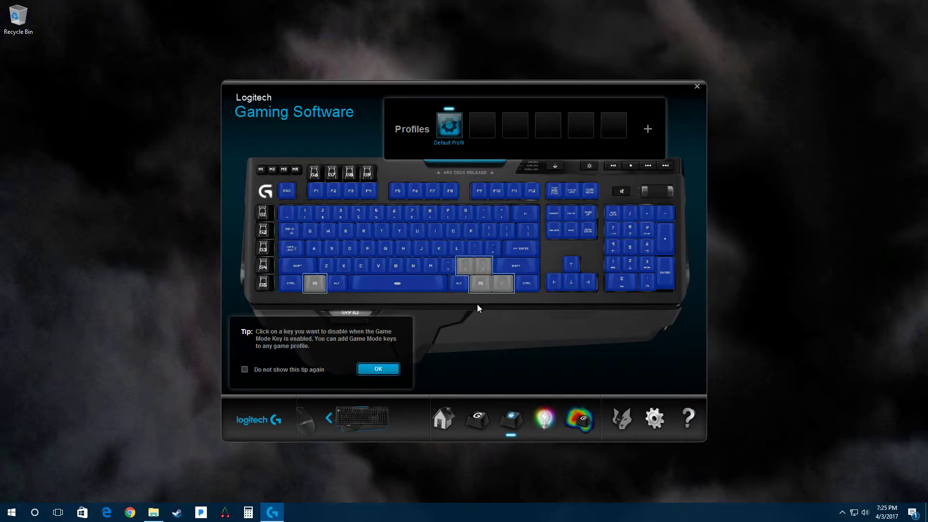
left_click(466, 266)
left_click(467, 265)
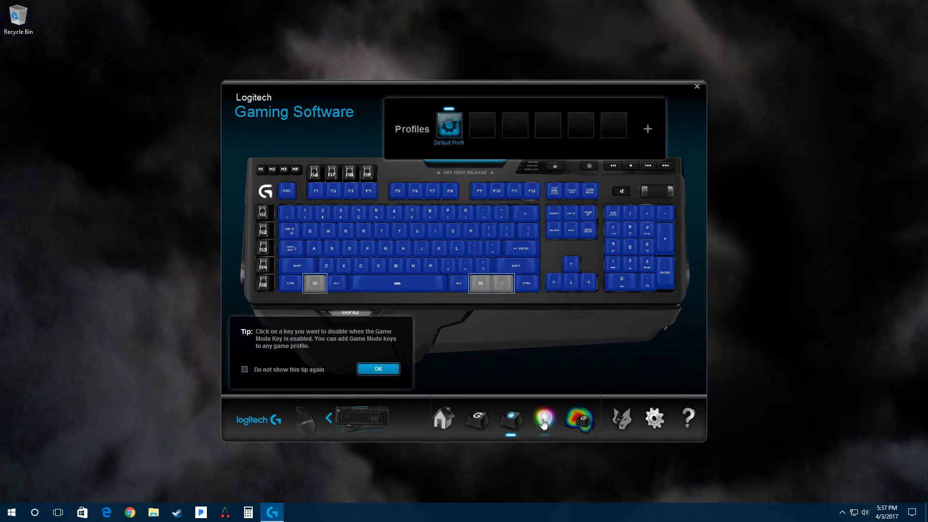
- Cycle the G910 lighting through Zones and Commands to the Color Wave preset effect
left_click(543, 420)
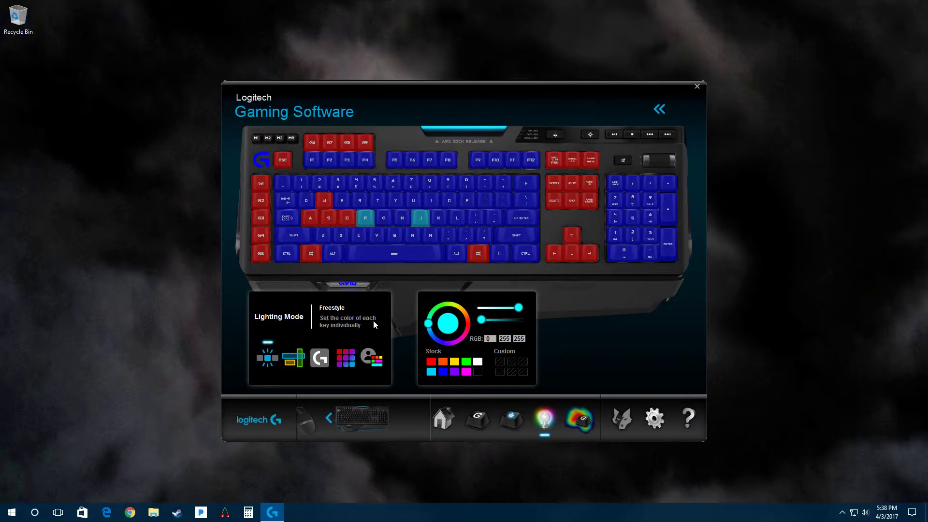
left_click(295, 358)
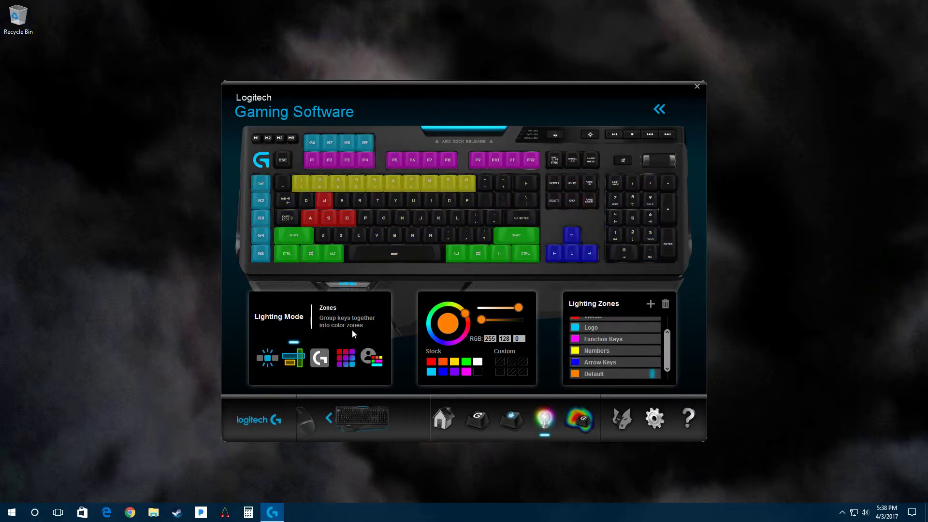
left_click(324, 357)
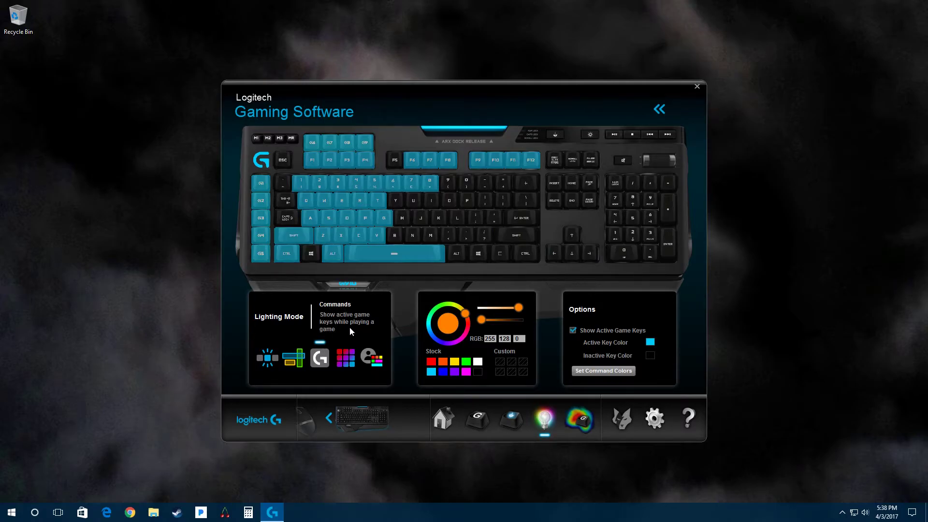
left_click(346, 359)
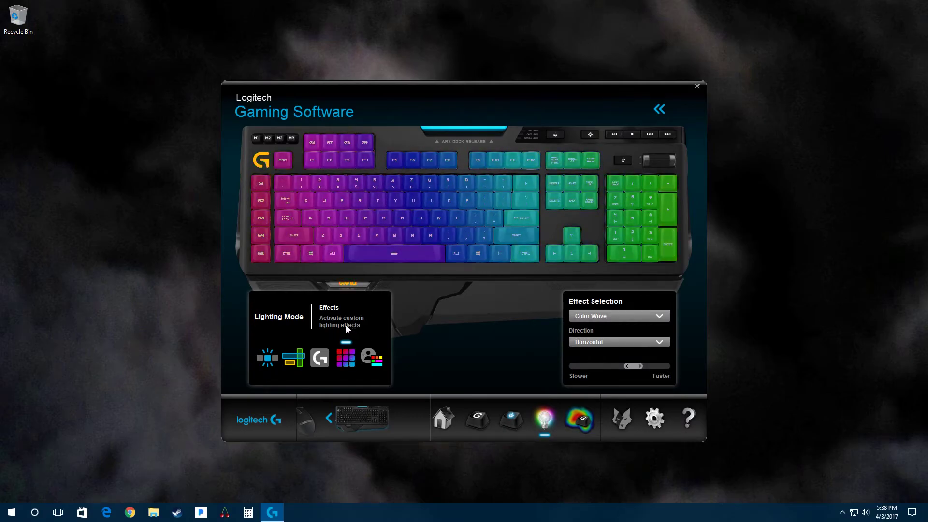
- Under Your Effects, keep Cycle direction and try speeds Slower, Faster, then middle
left_click(360, 347)
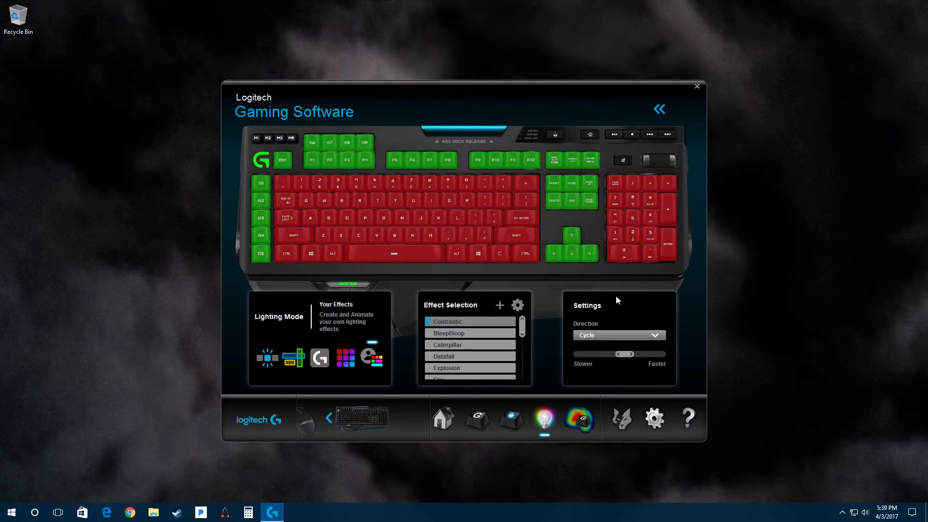
left_click(627, 333)
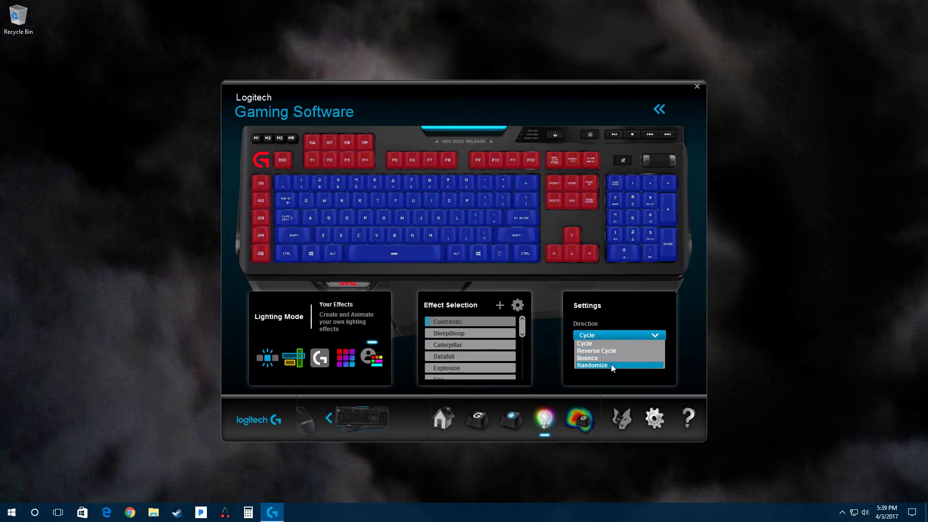
left_click(614, 342)
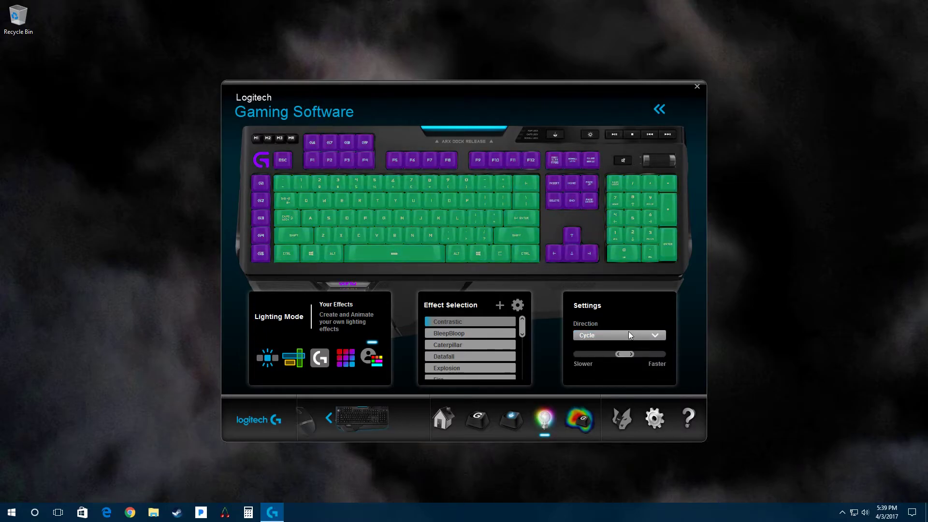
left_click(585, 354)
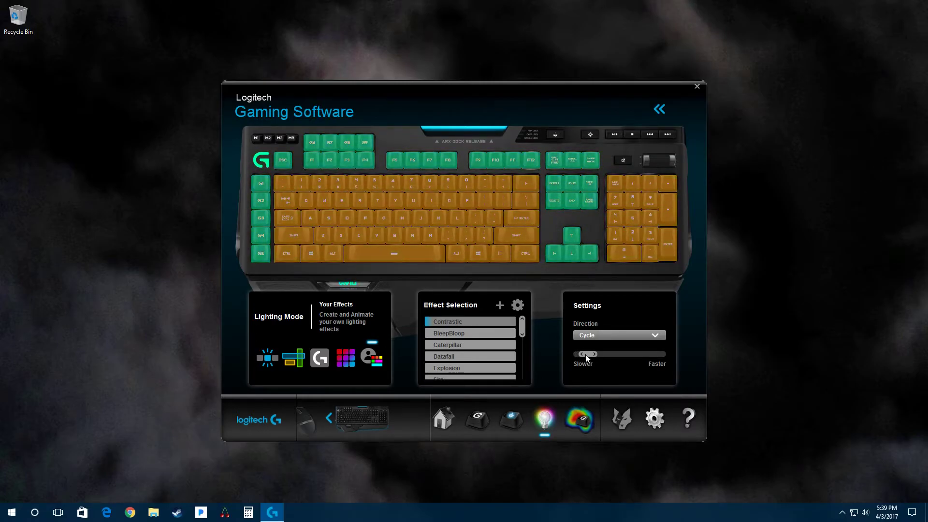
left_click_drag(580, 356, 658, 356)
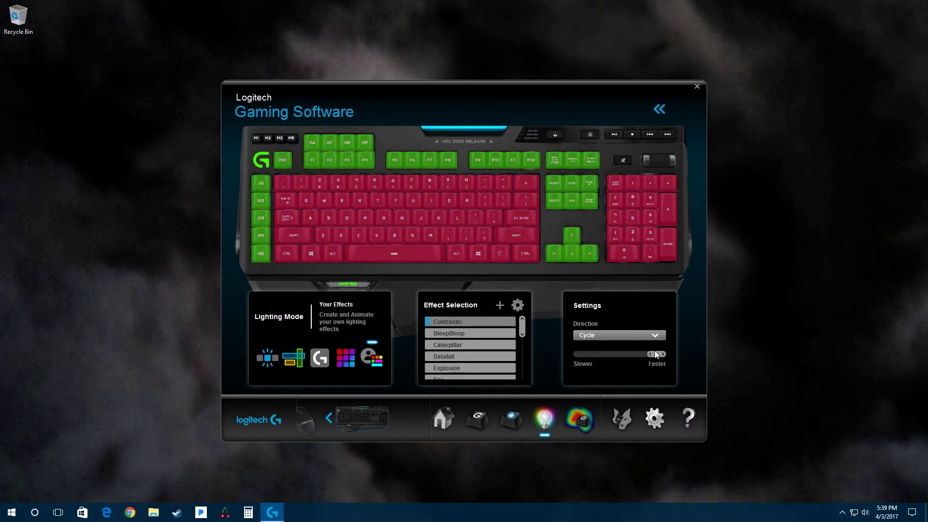
left_click_drag(659, 354, 621, 353)
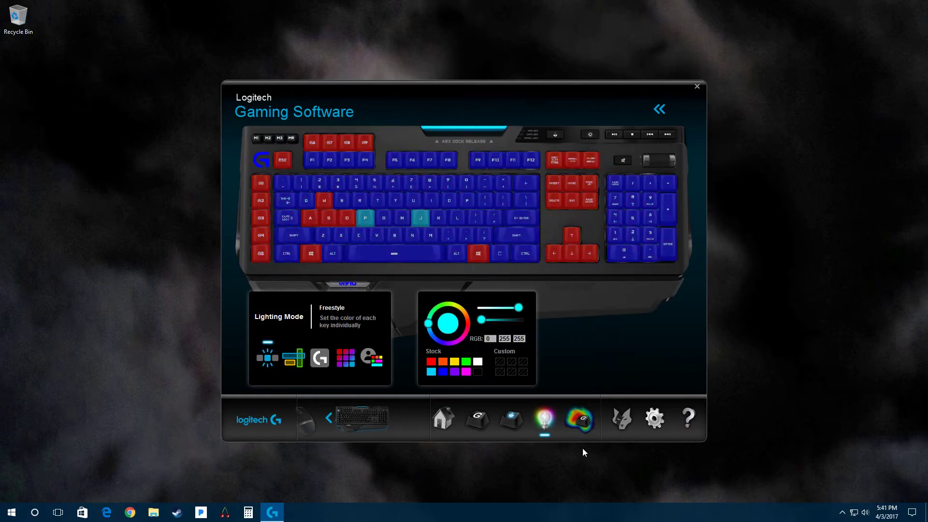
- Show Input Analysis with Key Press Heat Map kept as the heat map type
left_click(584, 424)
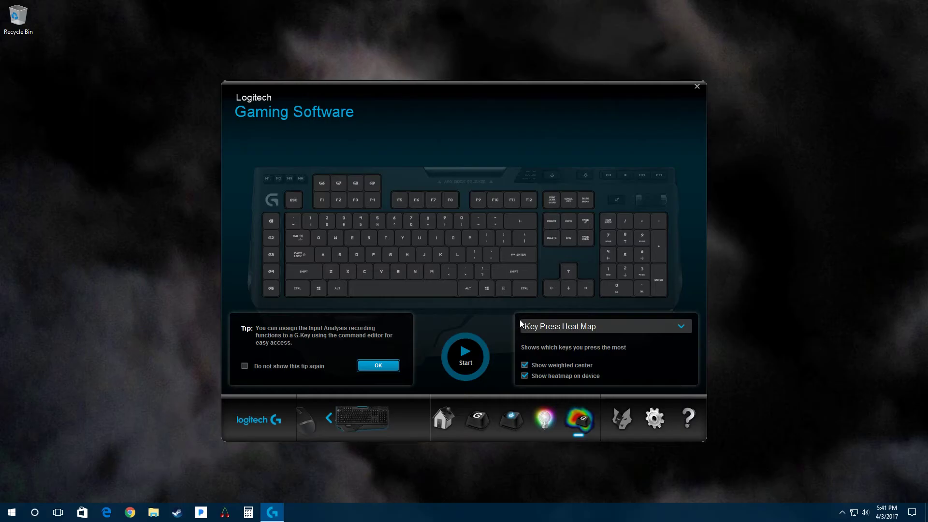
left_click(568, 333)
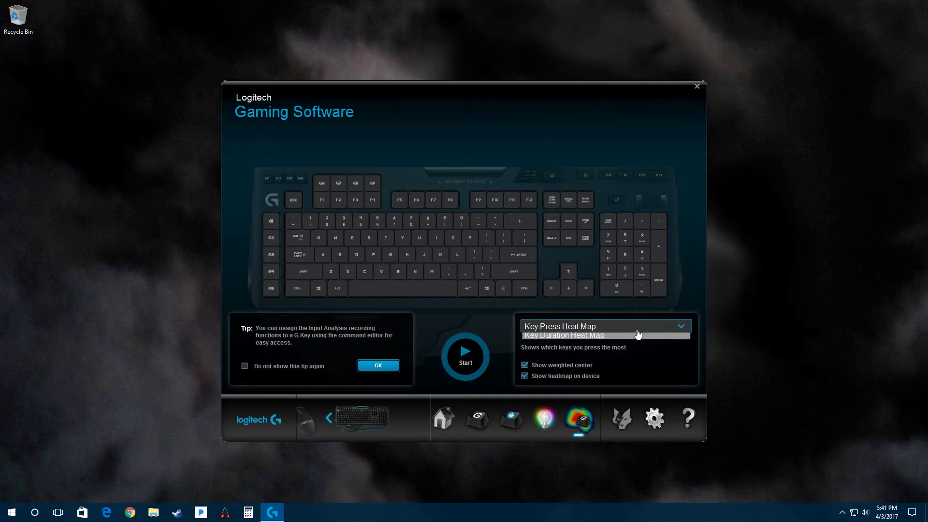
left_click(586, 326)
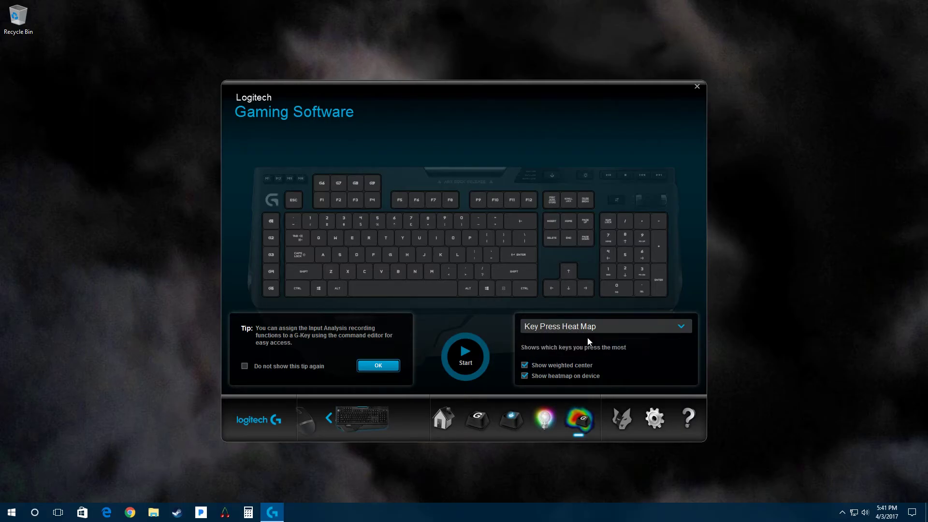
left_click(586, 325)
left_click(586, 326)
left_click(656, 419)
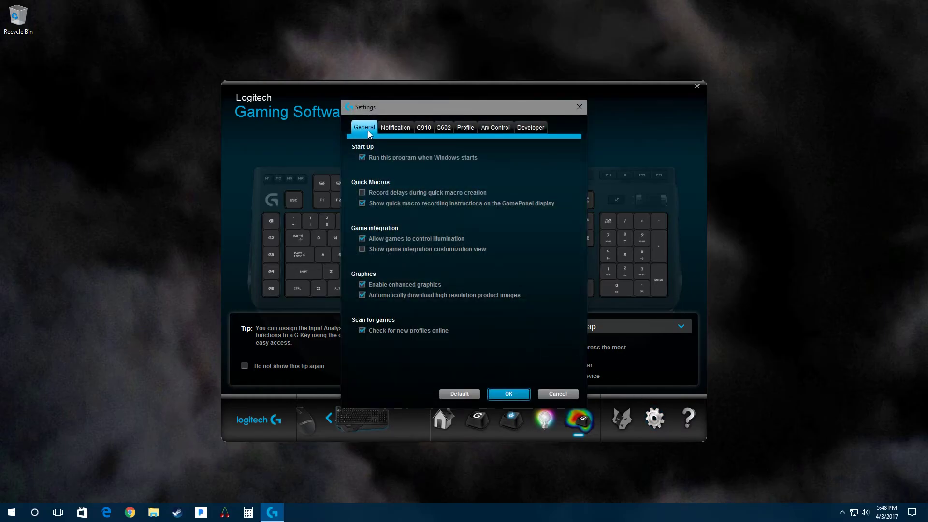
left_click(398, 128)
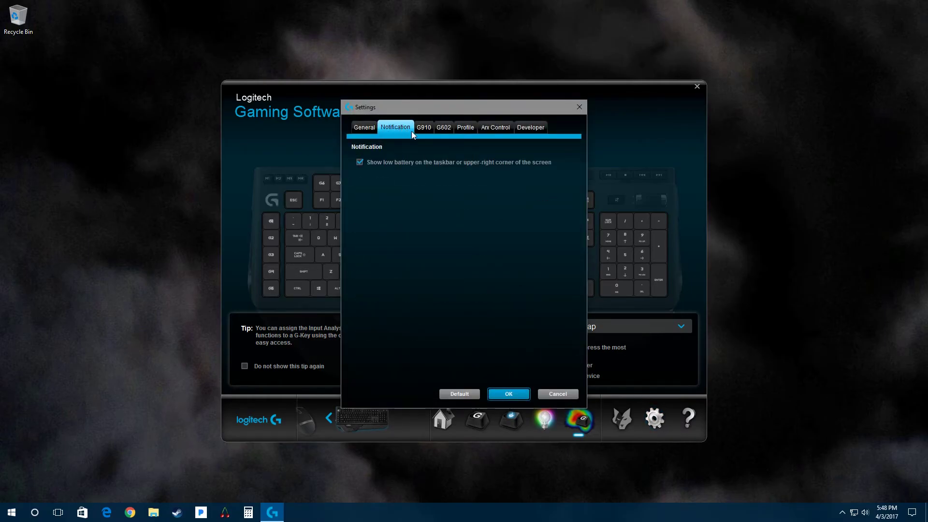
left_click(421, 128)
left_click(443, 127)
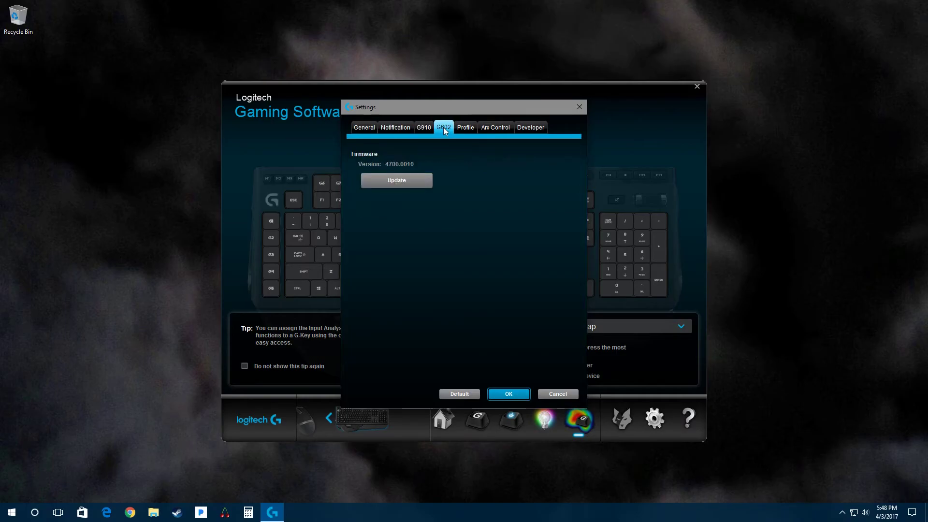
left_click(467, 127)
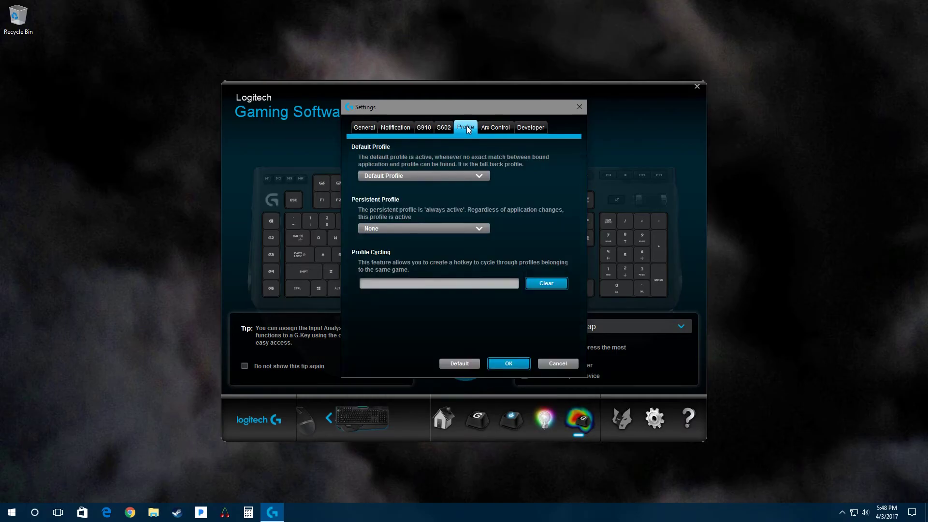
left_click(503, 127)
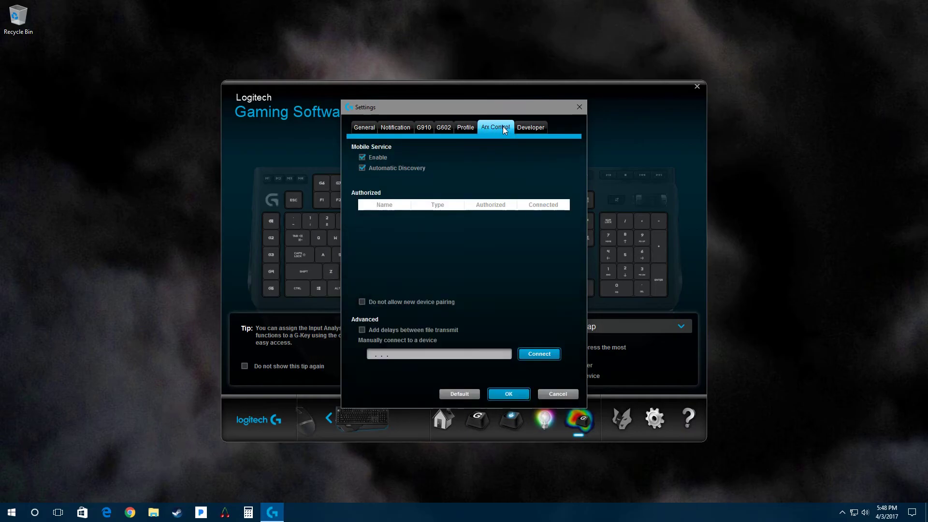
left_click(534, 129)
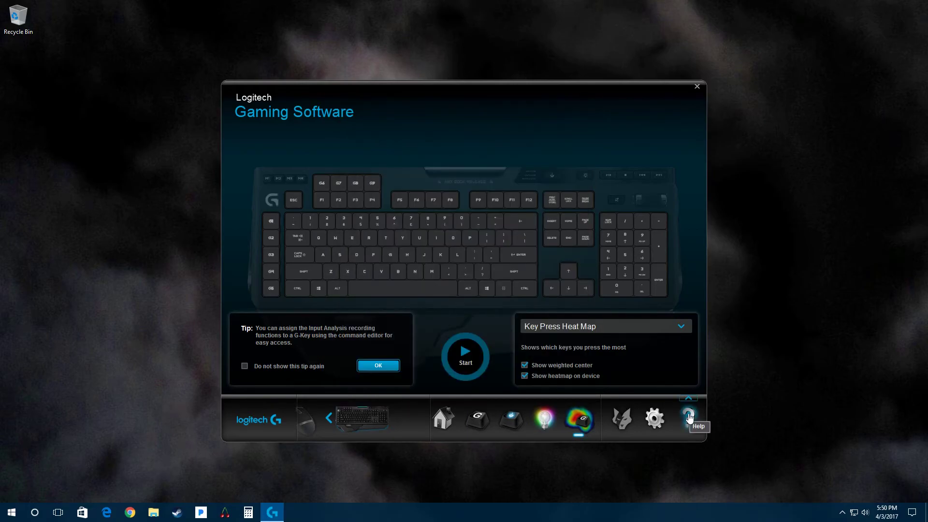
- Open the question-mark Help menu in the bottom bar
left_click(689, 398)
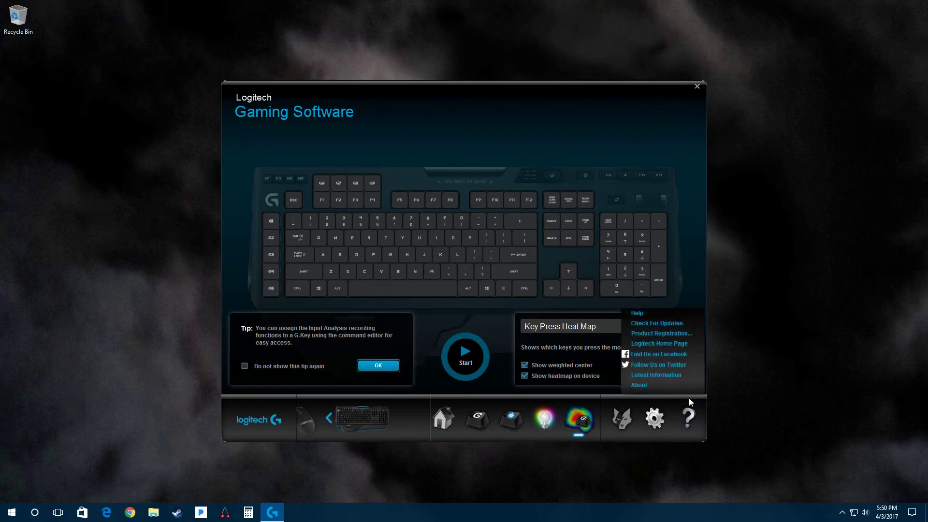